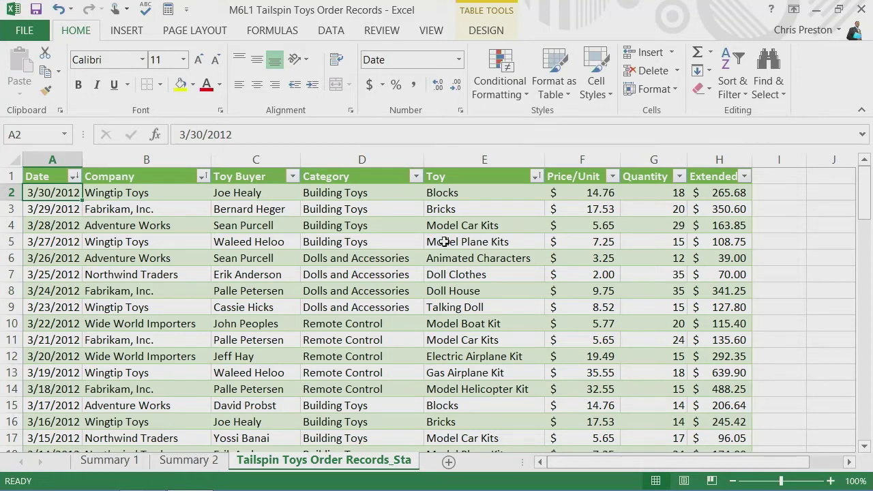
On the Summary 1 sheet, insert a 2-D pie chart from the company grand totals in D7:H7
click(106, 467)
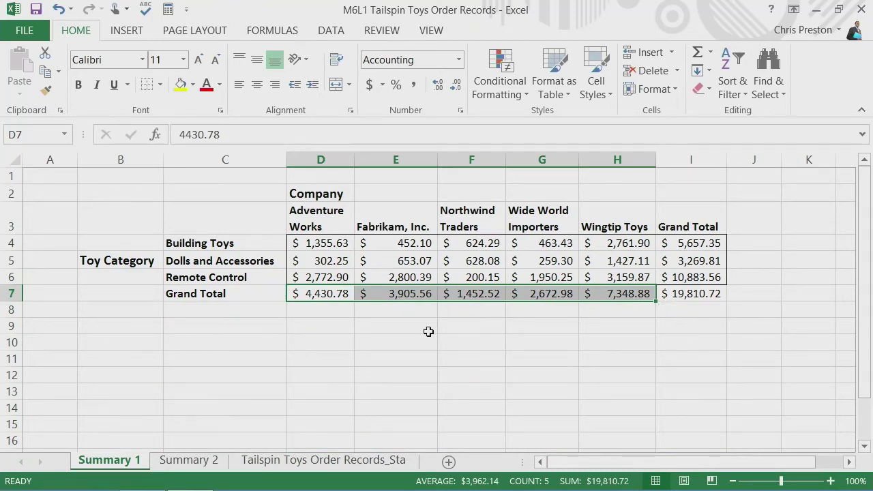
click(392, 326)
drag(312, 293, 615, 292)
click(129, 35)
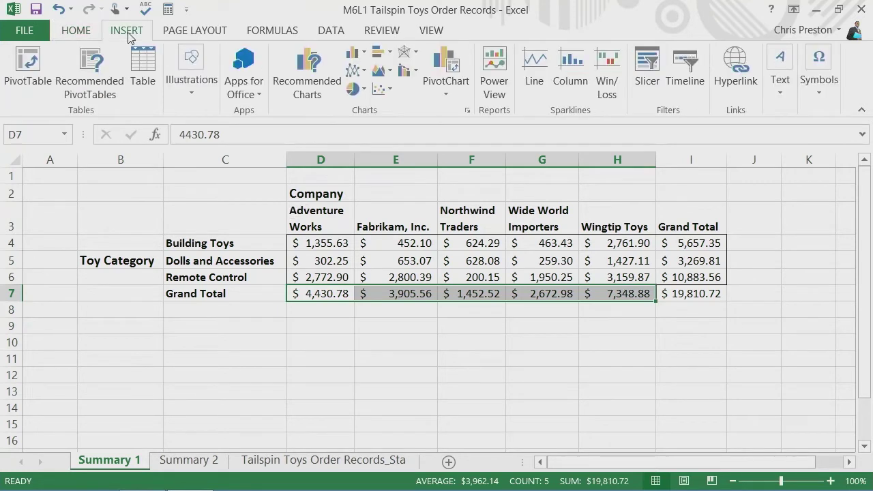
click(355, 92)
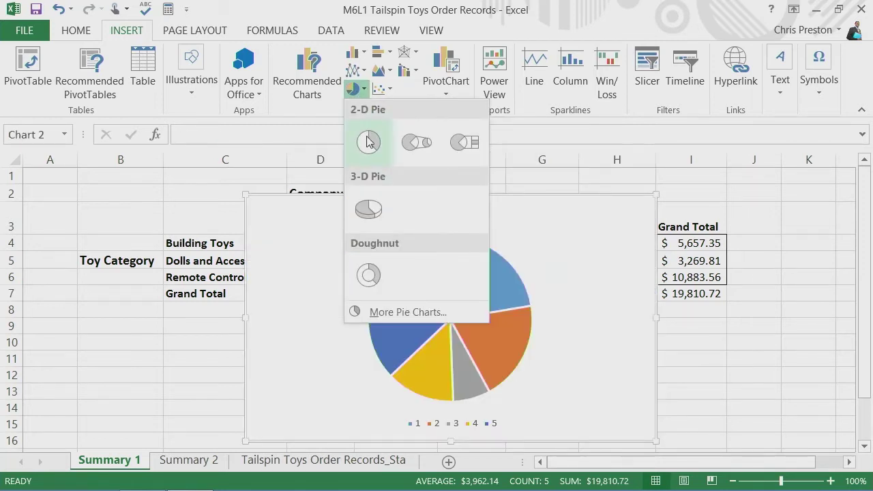
click(368, 143)
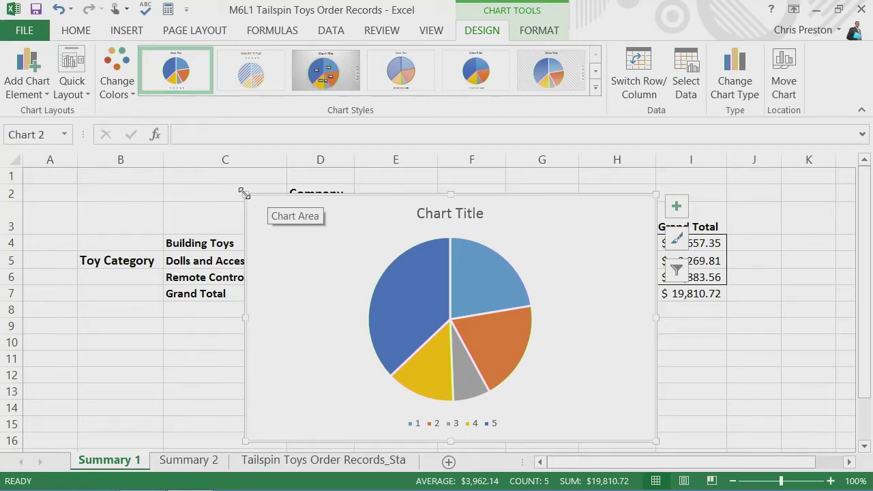
Shrink the pie chart and move it over columns A to C, clear of most company data, and delete its chart title
drag(245, 195, 382, 363)
drag(453, 277, 131, 271)
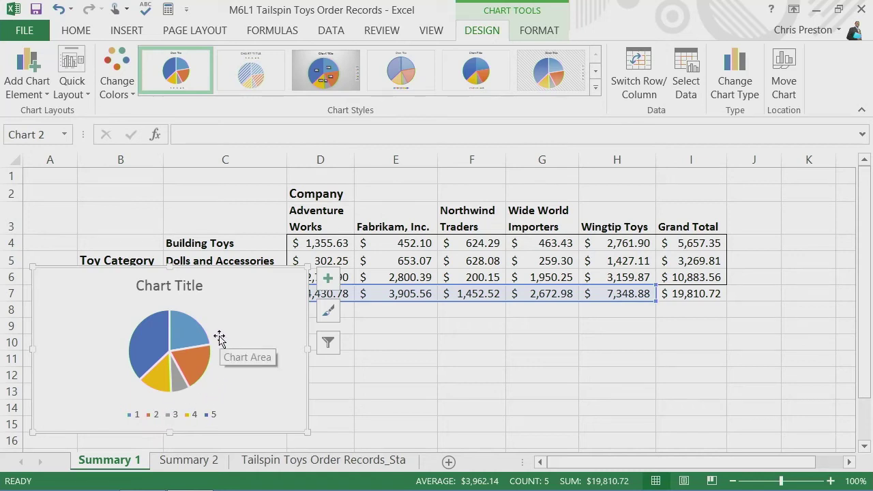
click(167, 416)
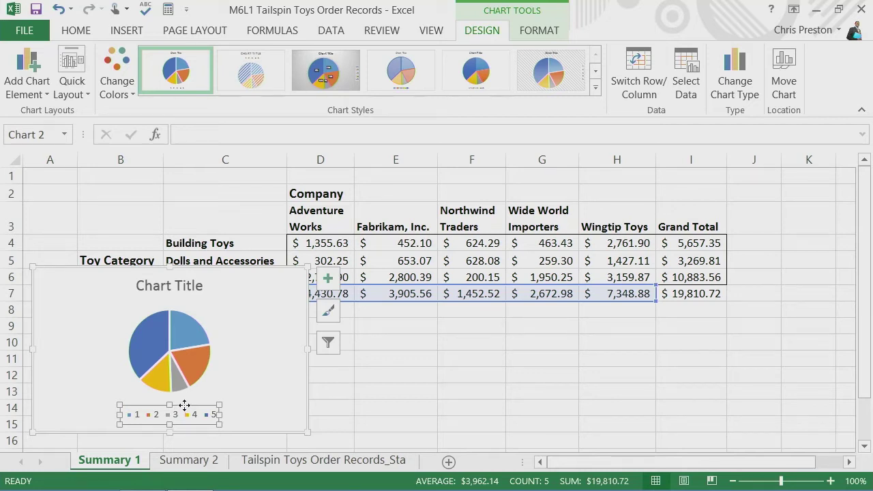
mouse_move(189, 335)
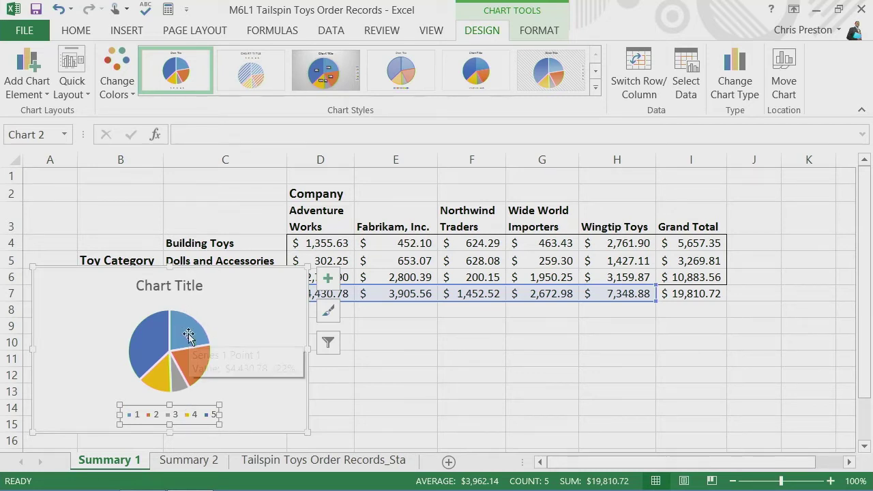
click(183, 290)
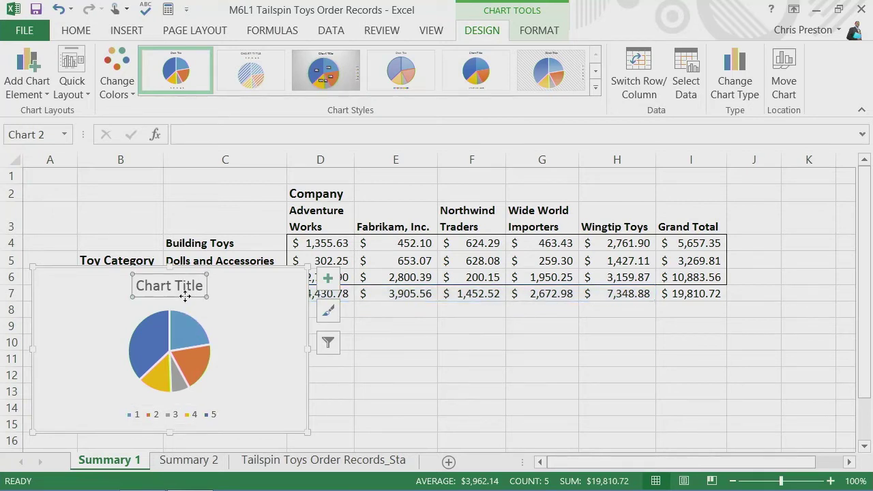
key(Delete)
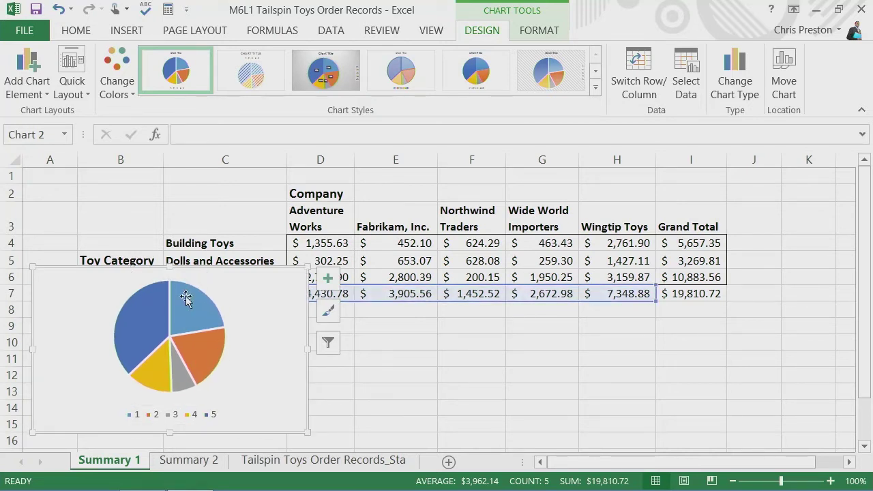
Set the chart's horizontal axis labels to the company names in D3:H3 through its data source settings
click(157, 412)
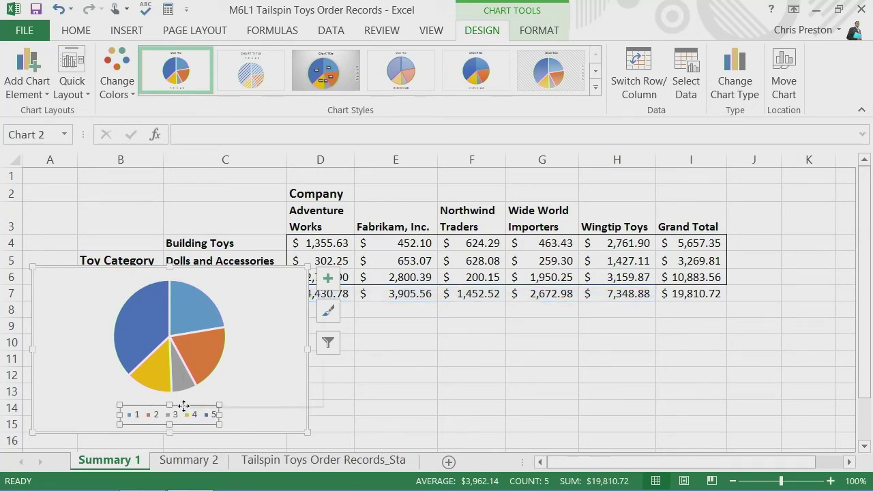
right_click(183, 409)
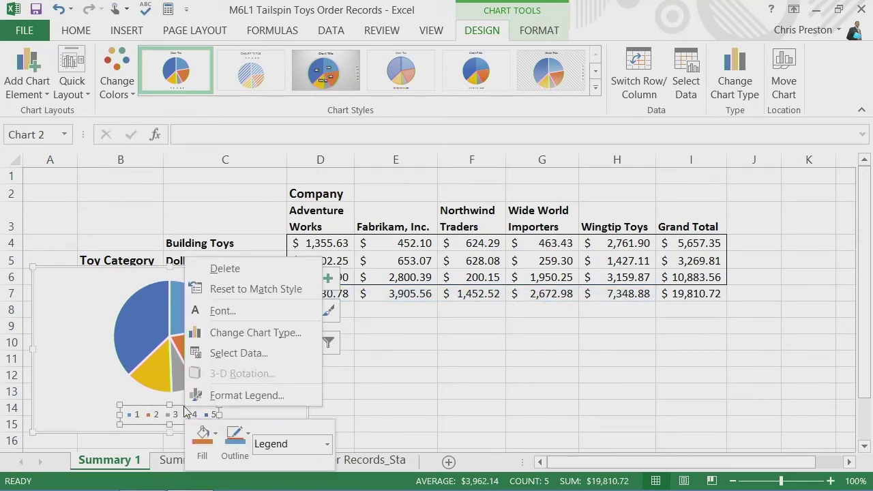
click(238, 353)
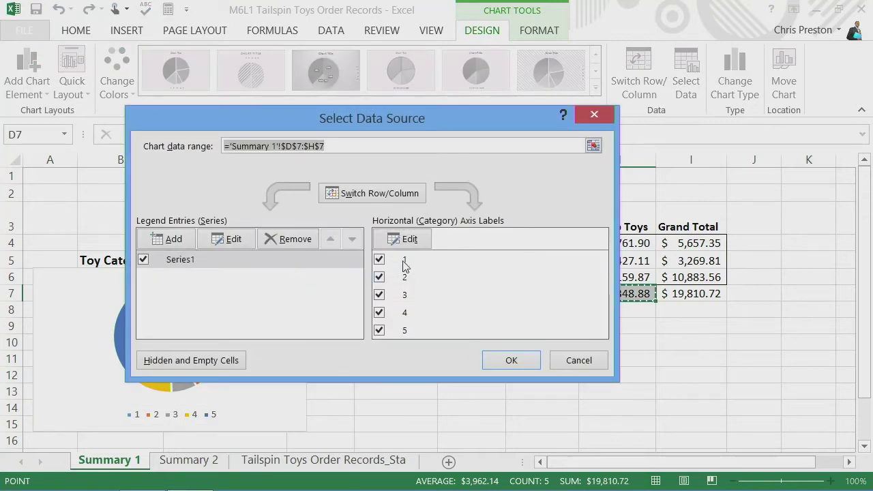
drag(431, 117, 451, 112)
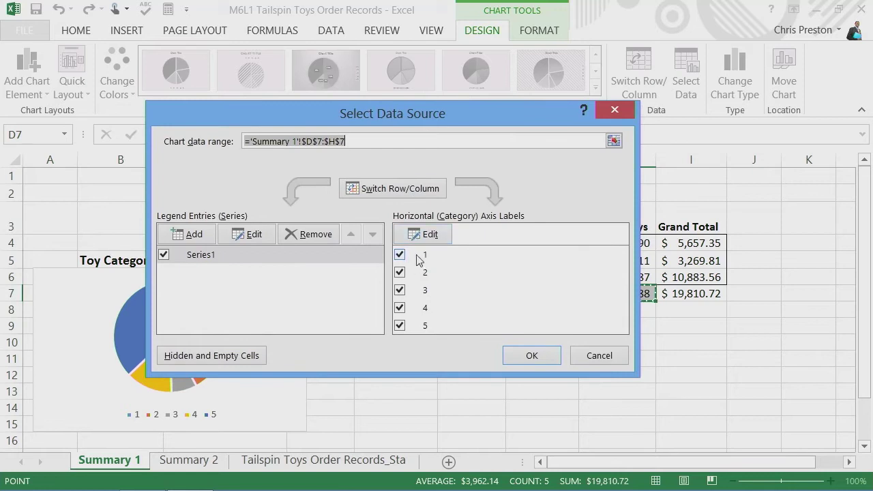
click(430, 236)
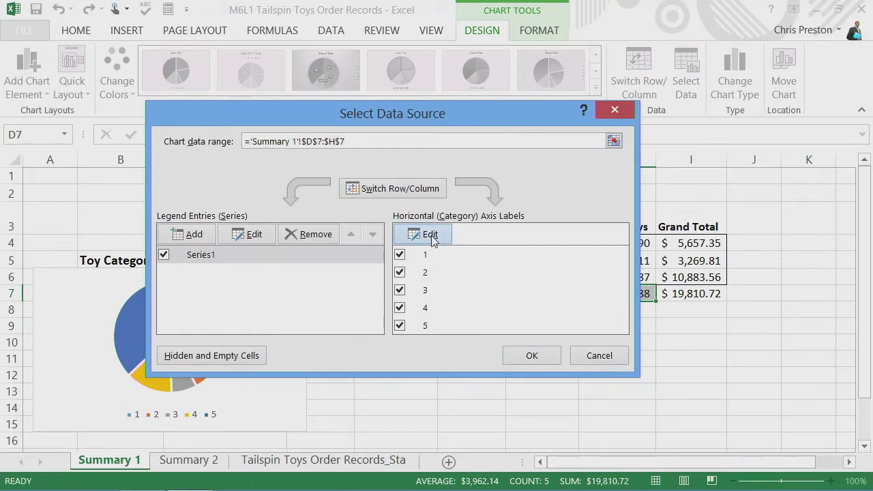
drag(407, 202, 482, 292)
drag(321, 223, 601, 225)
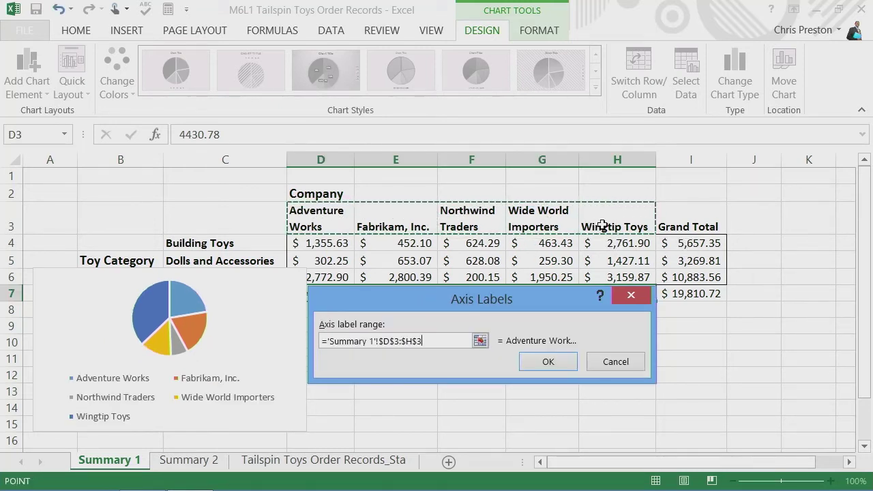
click(548, 363)
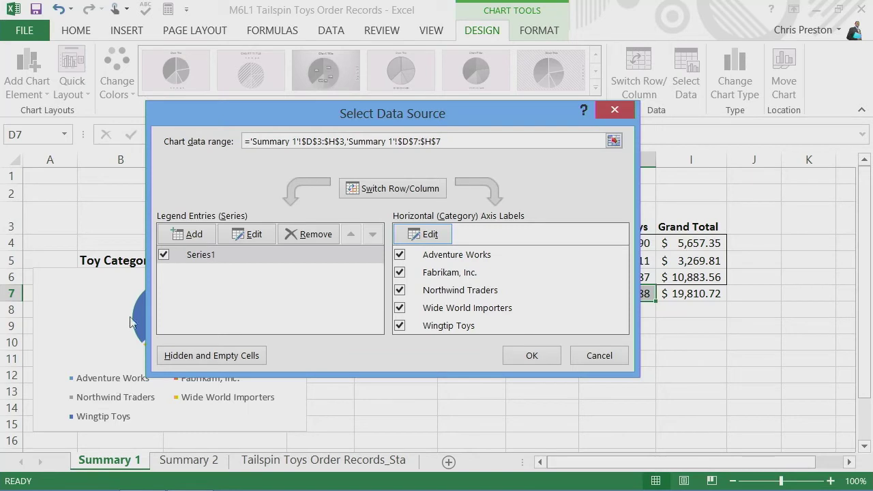
click(532, 355)
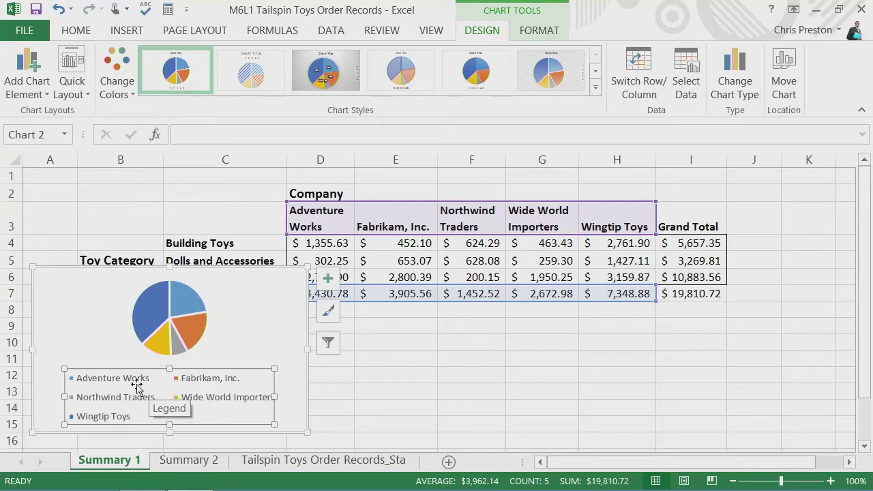
Enlarge the pie chart and move it over columns D to H, near the top of the sheet
mouse_move(200, 325)
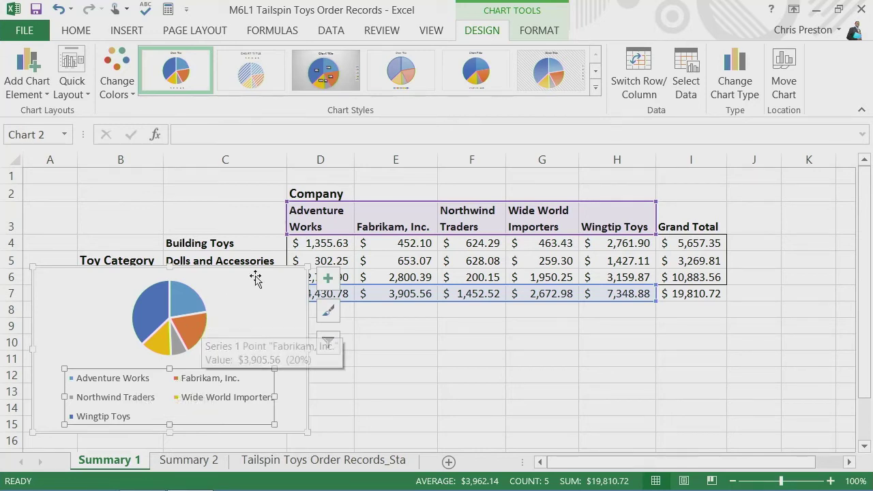
drag(308, 267, 446, 178)
drag(389, 171, 606, 174)
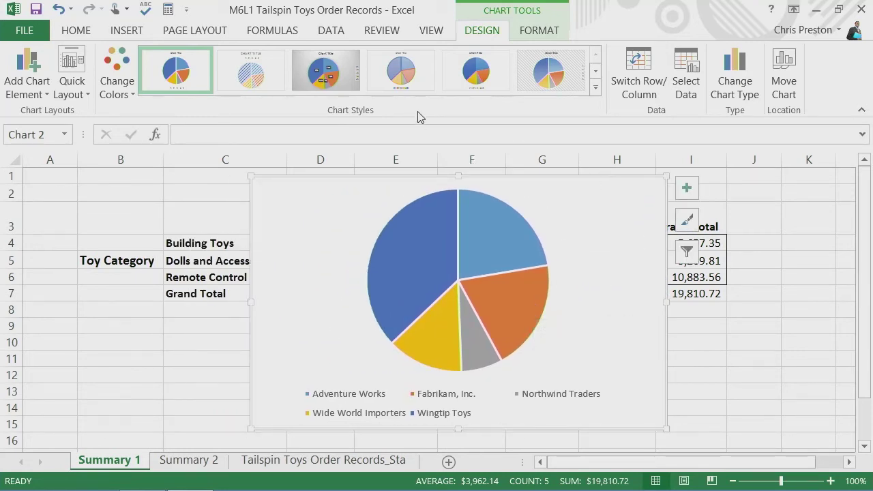
Try Style 4, Style 2 and Style 8 on the pie chart, and apply Style 9 with company names and percentages as data labels
click(390, 80)
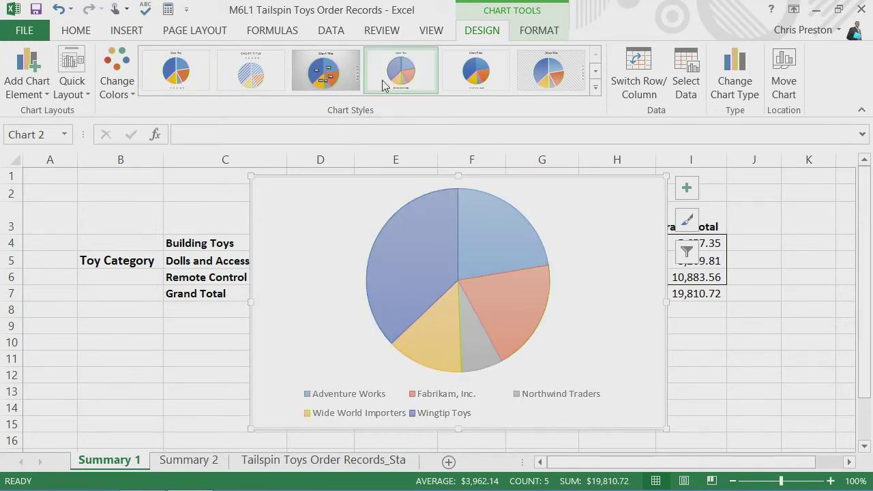
click(250, 81)
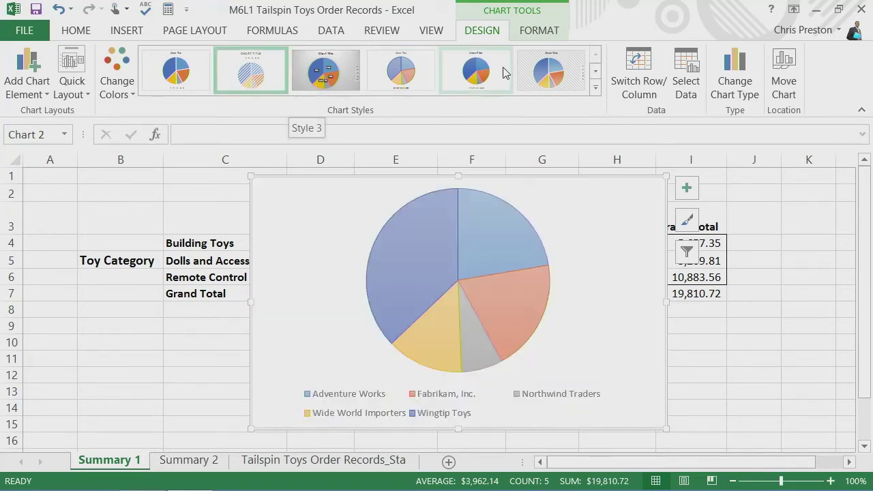
click(595, 87)
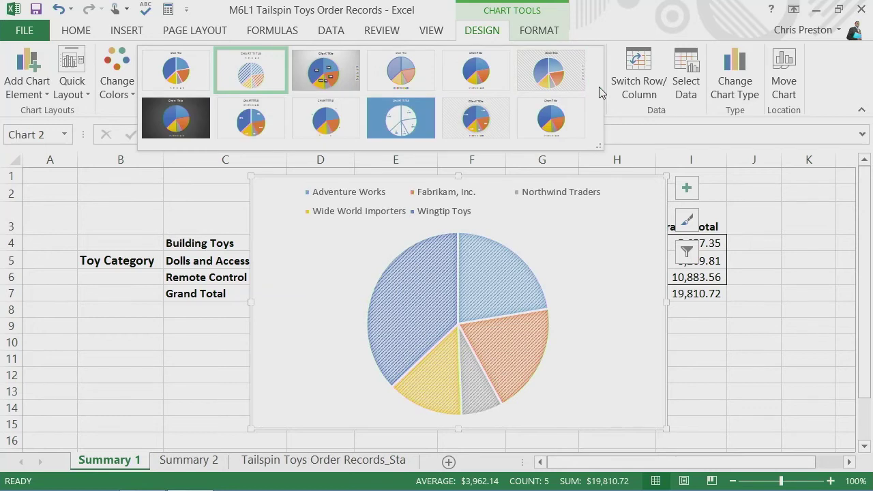
click(249, 121)
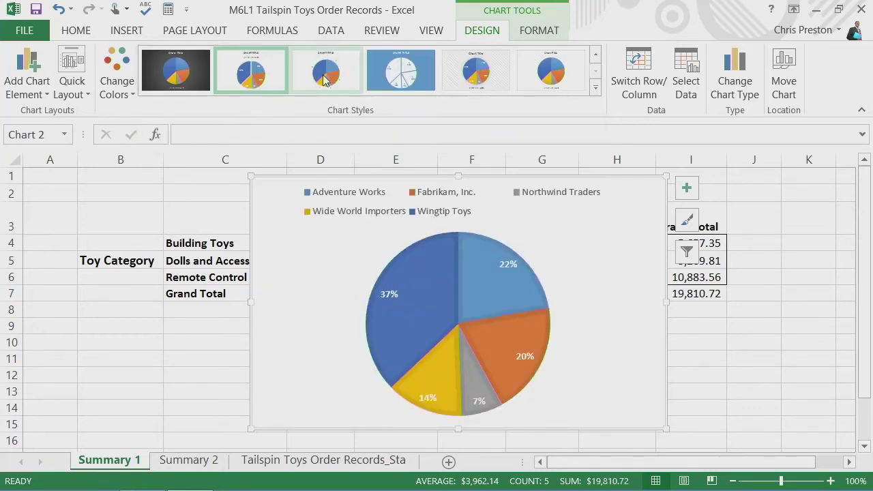
click(325, 80)
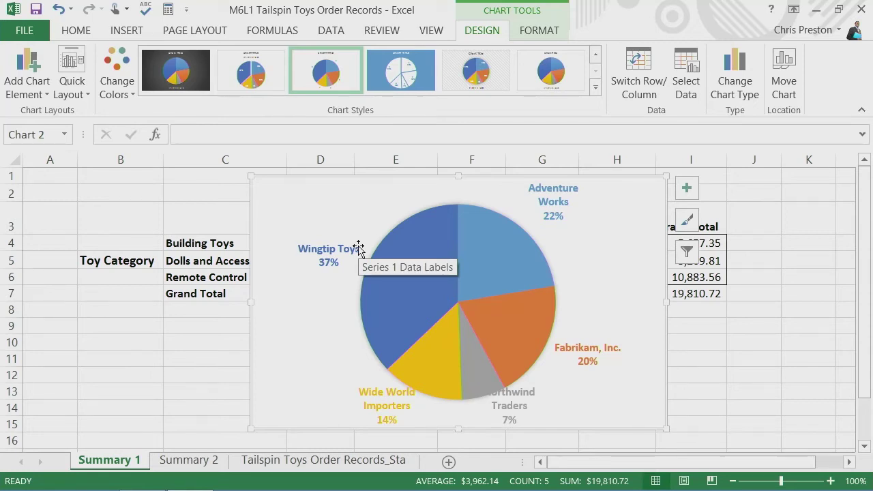
Try Style 1 on the labelled pie chart and apply Style 4 in its place
click(595, 54)
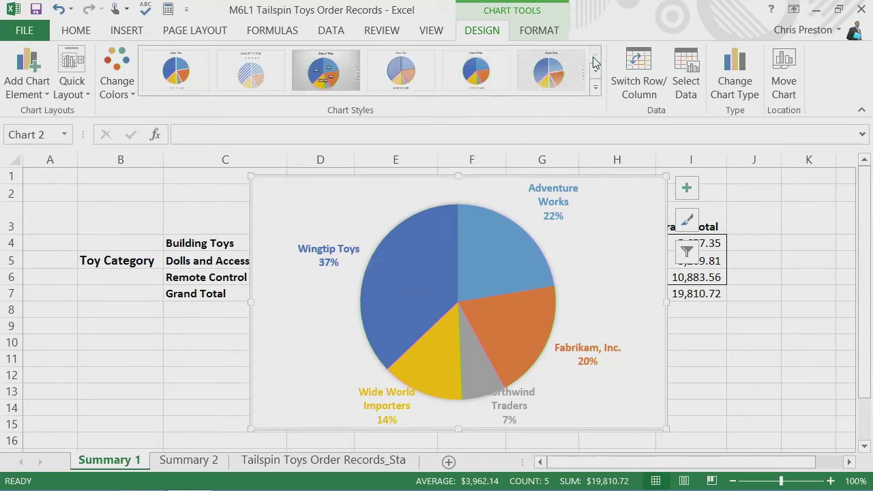
click(176, 71)
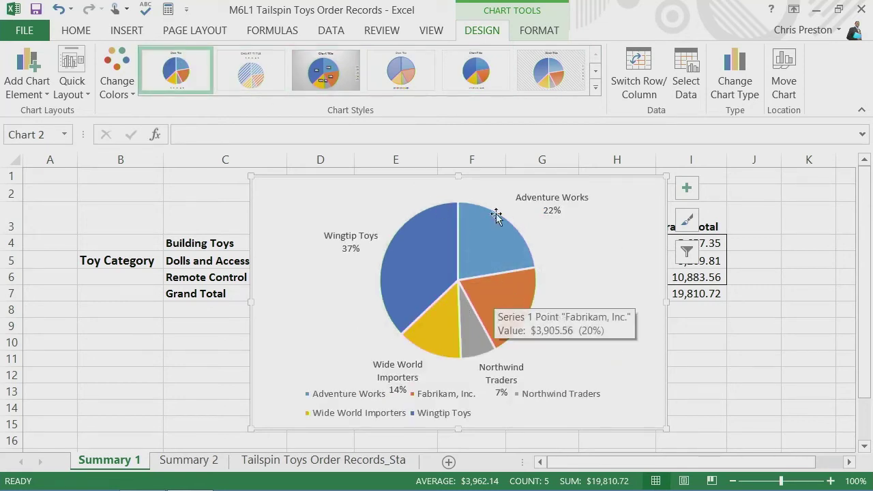
click(419, 69)
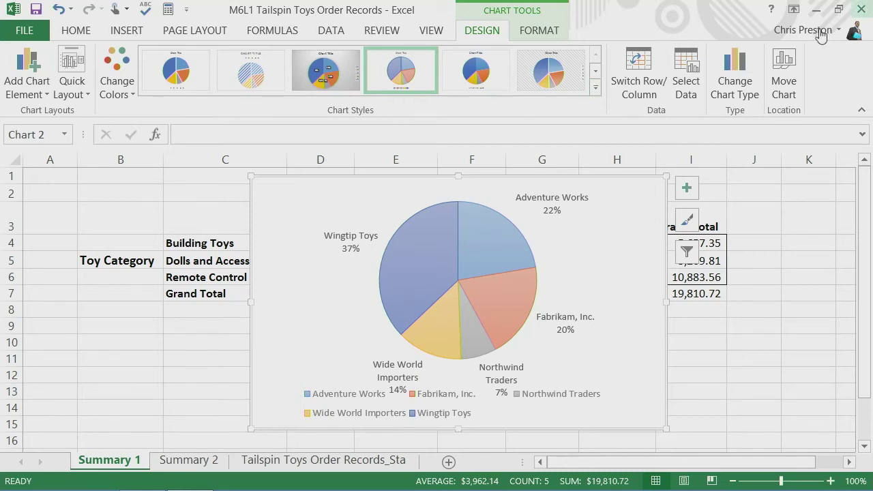
Change the pie chart to a Clustered Bar chart with one bar per company
click(731, 99)
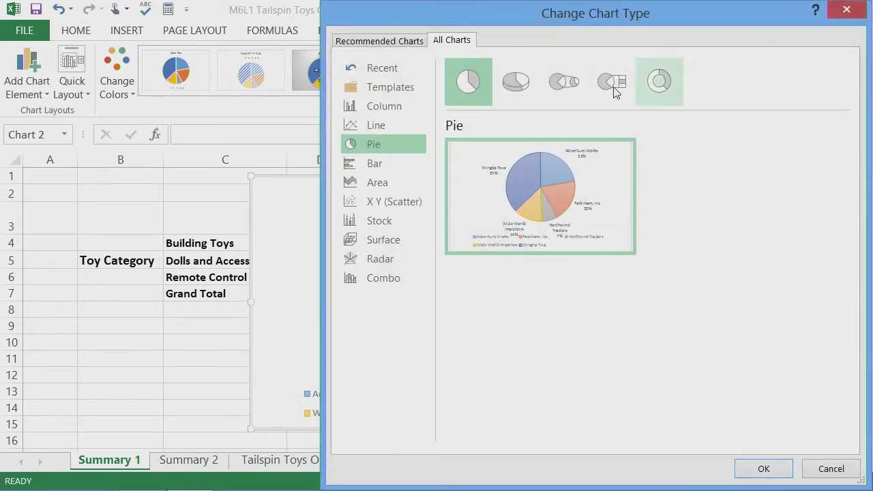
click(386, 165)
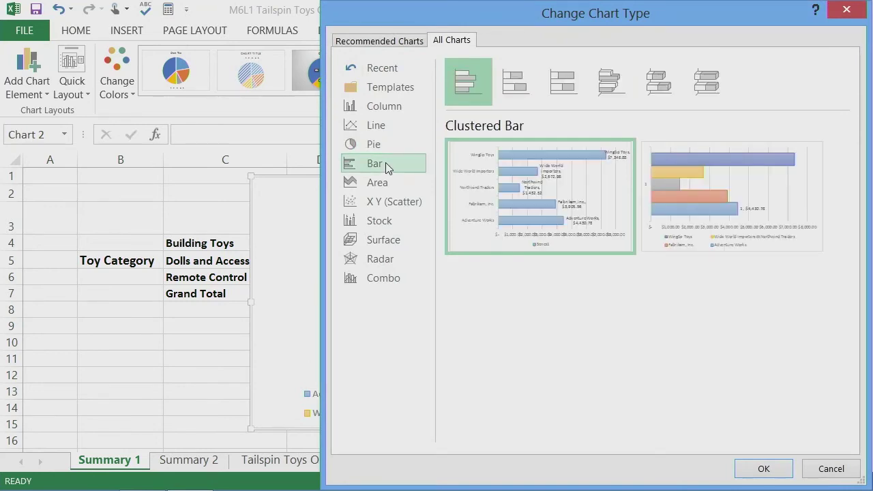
click(763, 469)
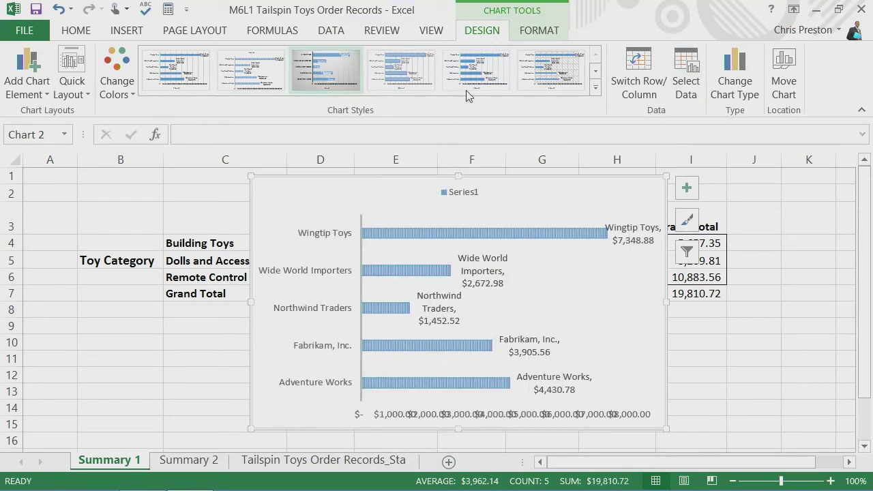
Try Style 2 and Style 8 on the bar chart, apply Style 10, and select the bars of its data series
click(250, 72)
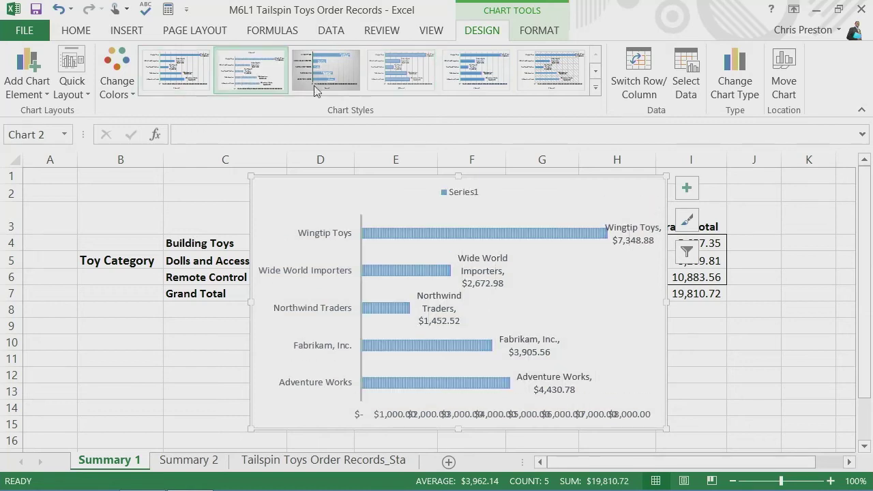
click(594, 87)
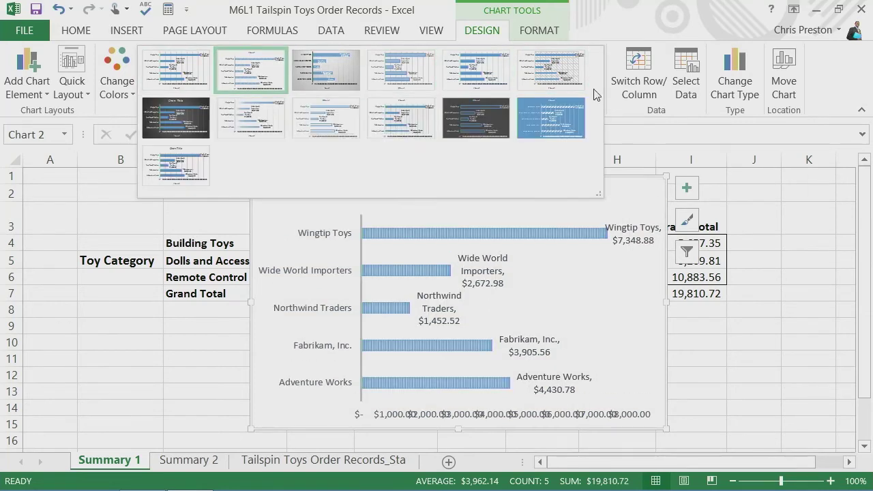
click(328, 120)
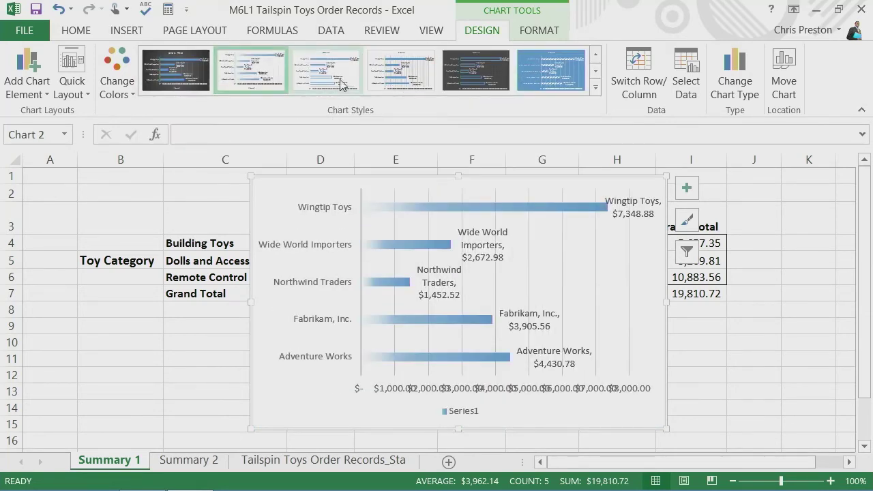
click(399, 85)
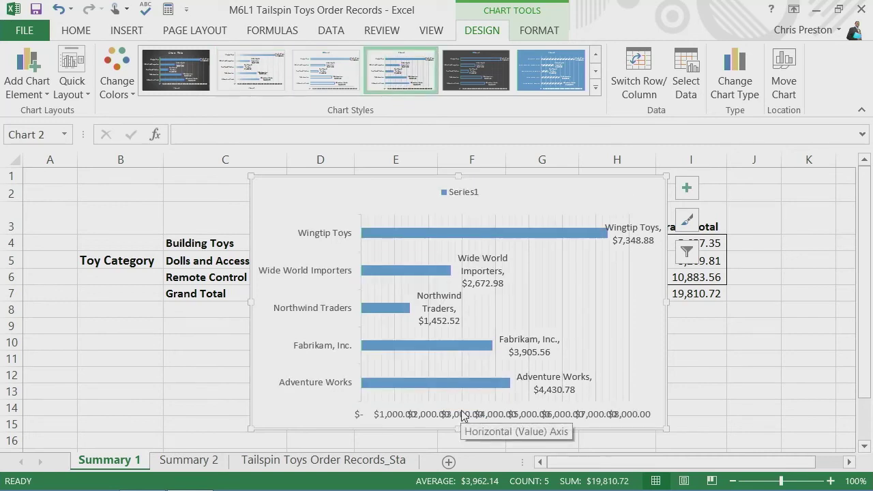
click(477, 233)
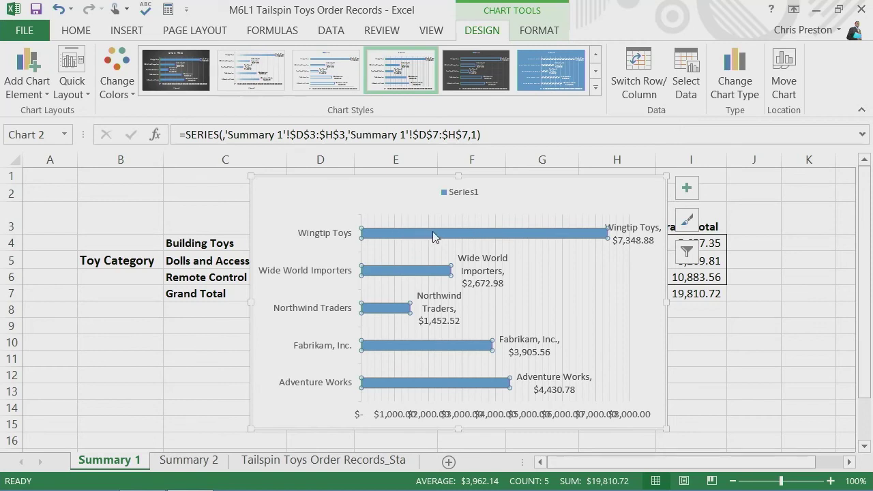
Delete the legend from the bar chart and remove the data labels from its bars
click(467, 194)
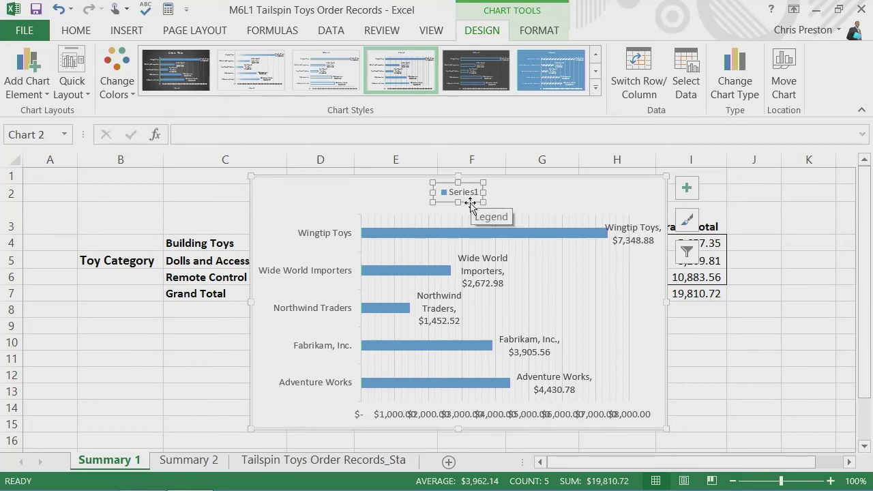
key(Delete)
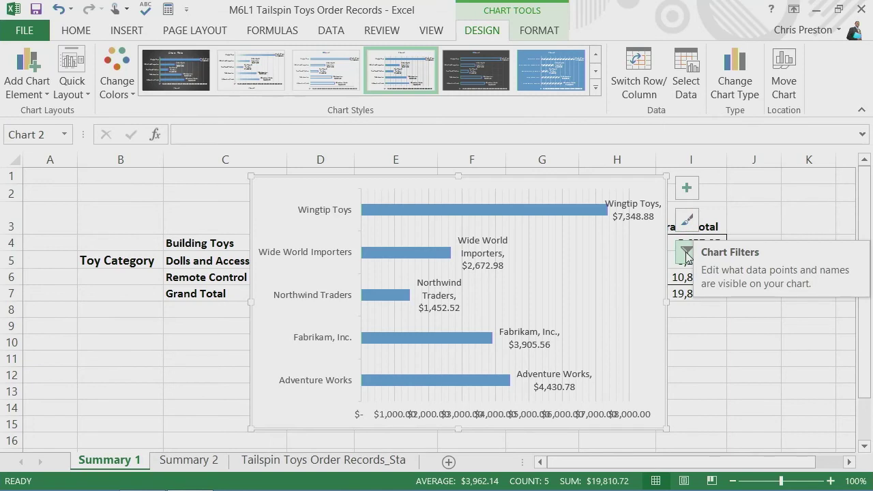
click(686, 191)
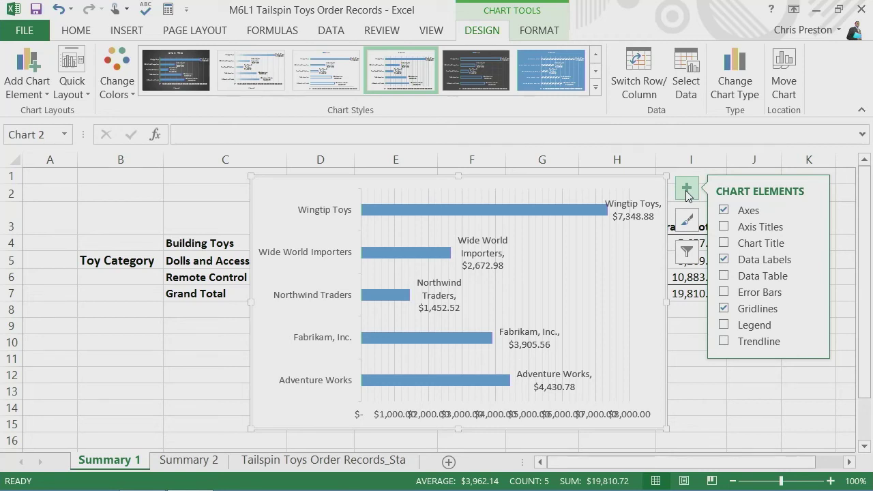
click(726, 264)
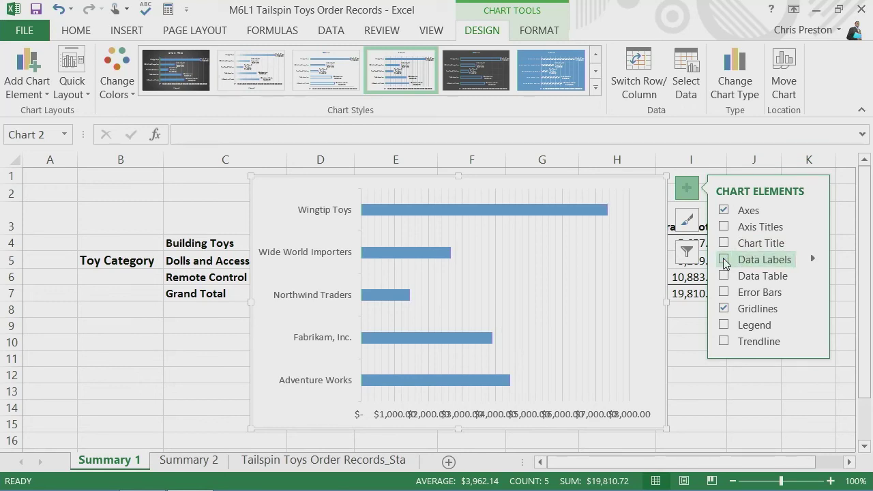
Hide the bar chart's primary horizontal axis, and try the legend on the chart and remove it again
click(812, 210)
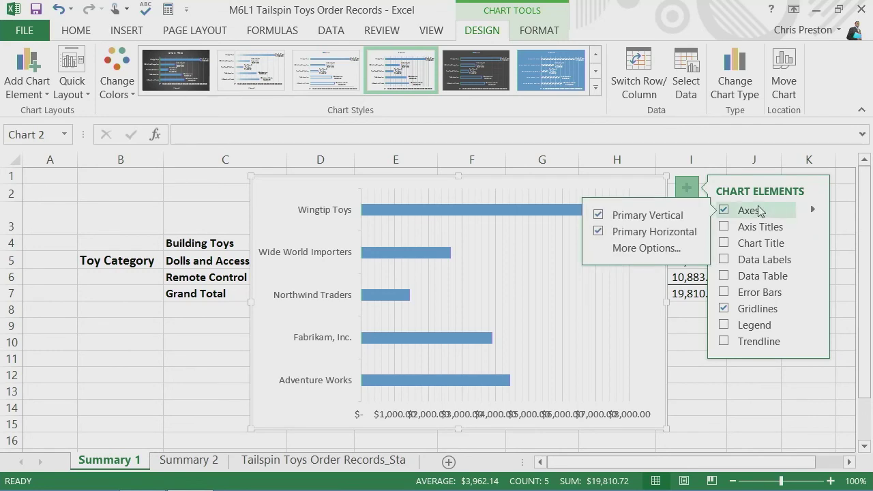
click(599, 232)
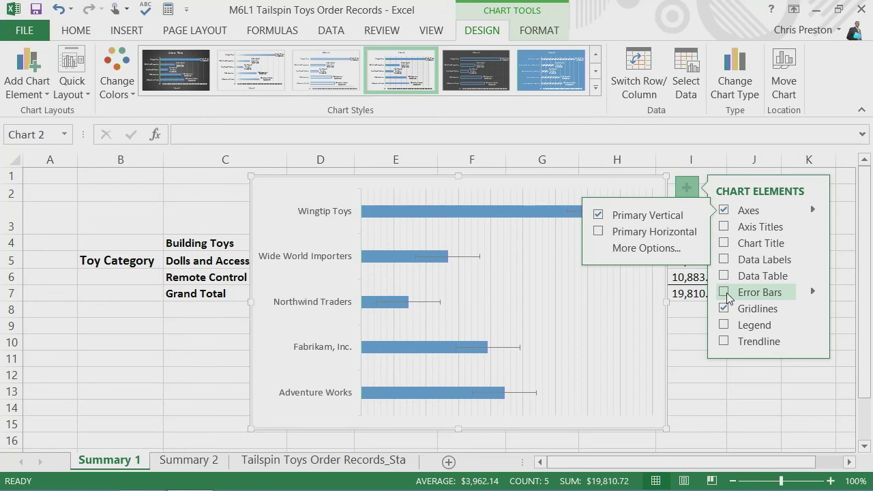
click(724, 325)
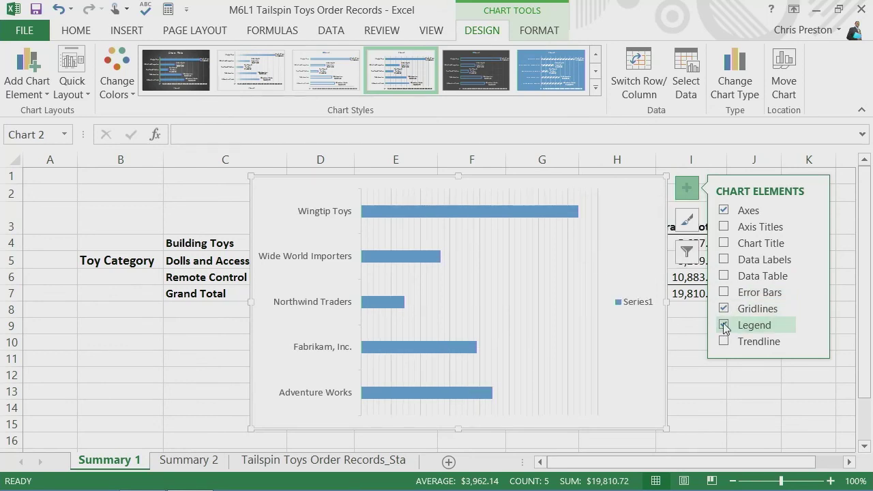
click(724, 326)
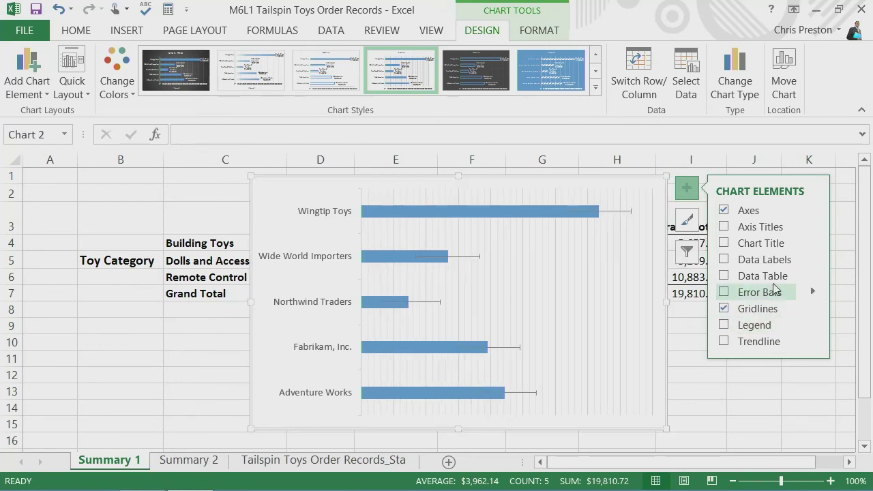